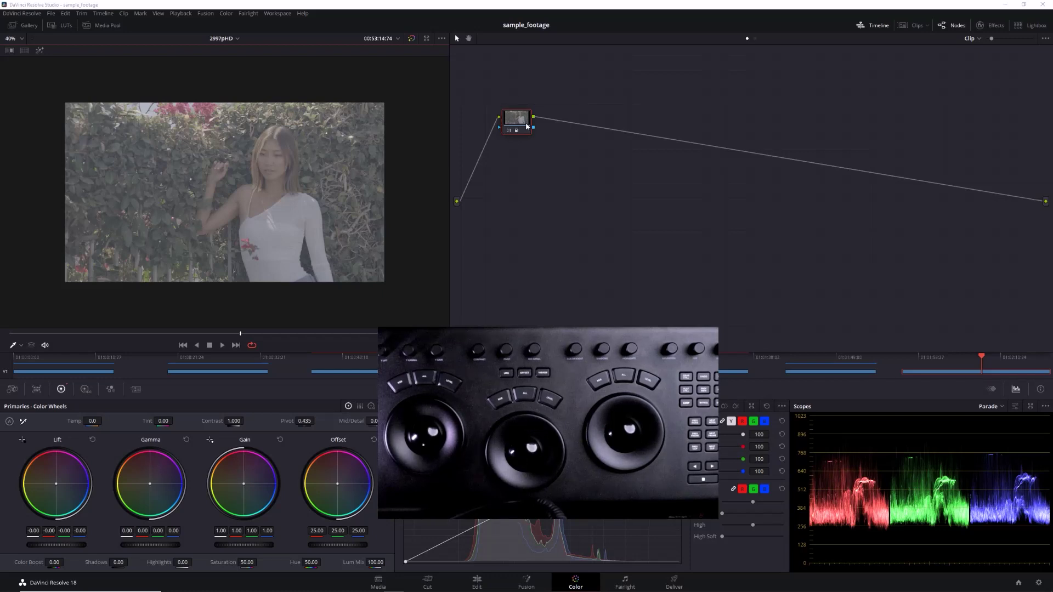
Add two serial nodes after the first node and label them PRIM and CST1.
key(alt+s)
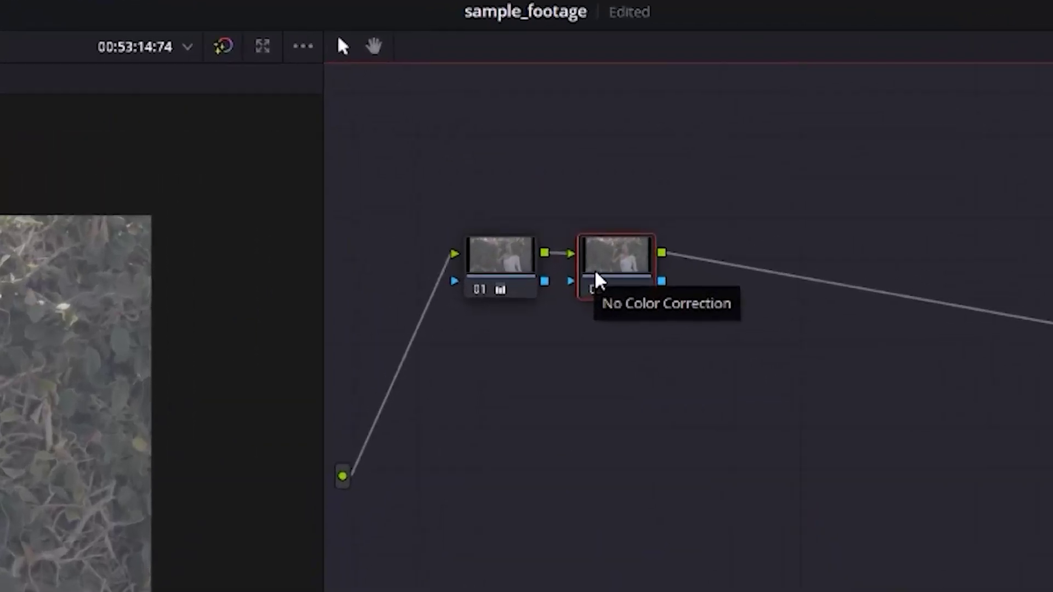
key(alt+s)
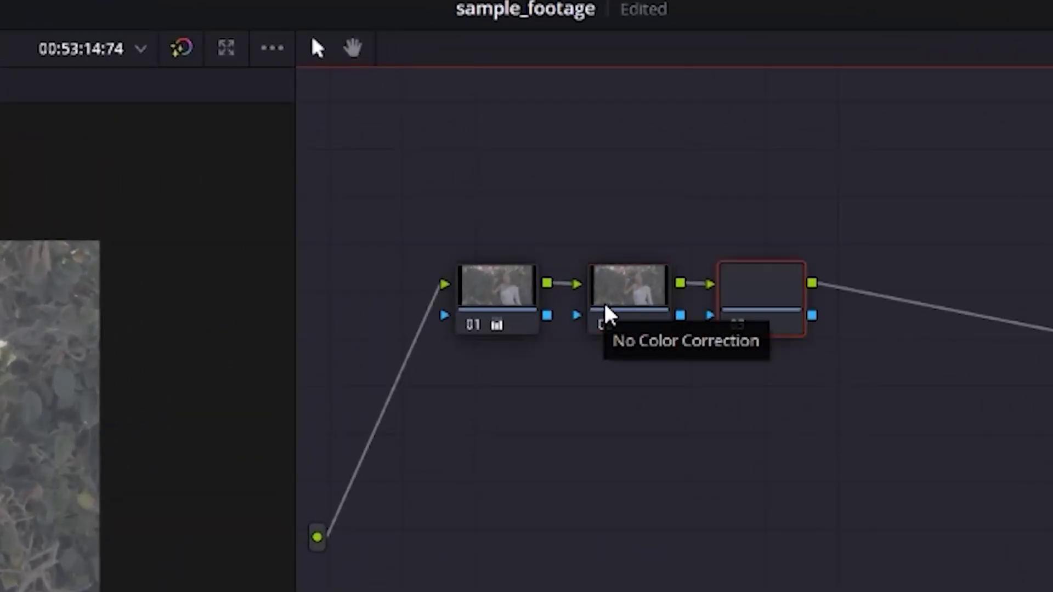
click(624, 312)
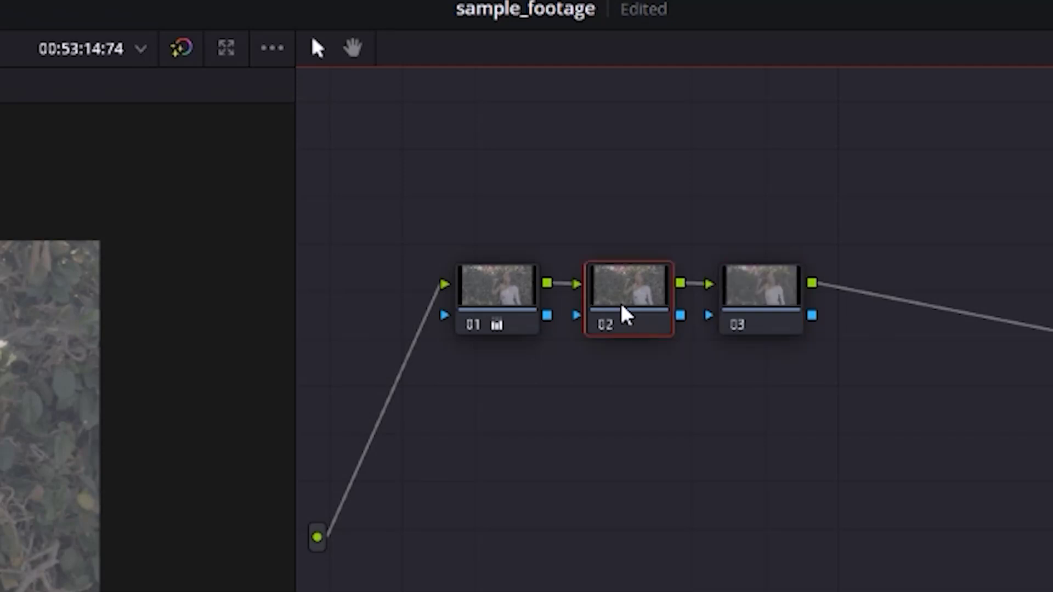
text(PRIM)
click(757, 322)
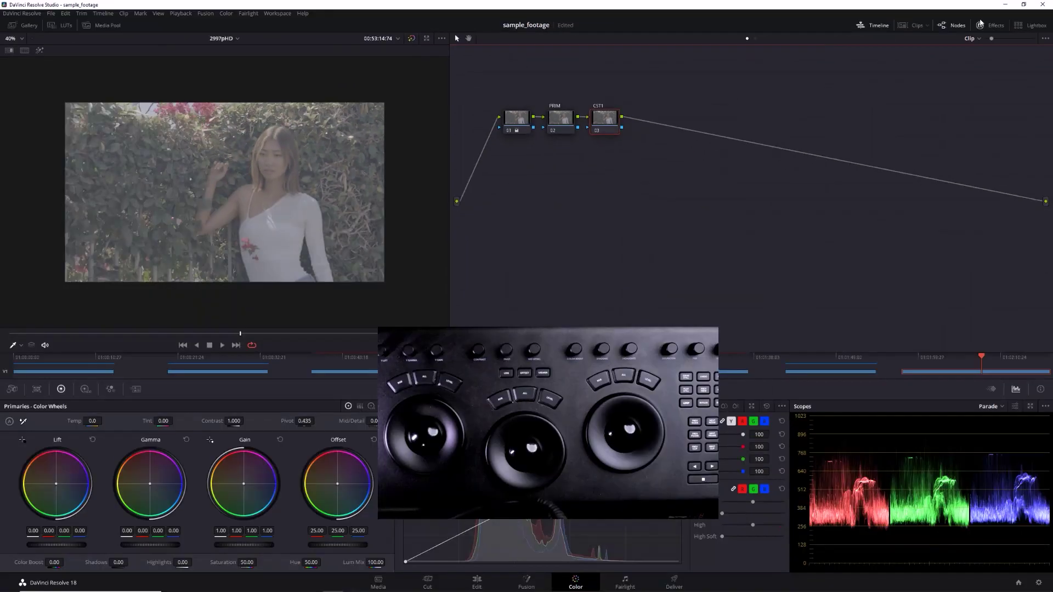
Apply the Color Space Transform effect to the CST1 node.
click(989, 26)
drag(954, 242, 581, 119)
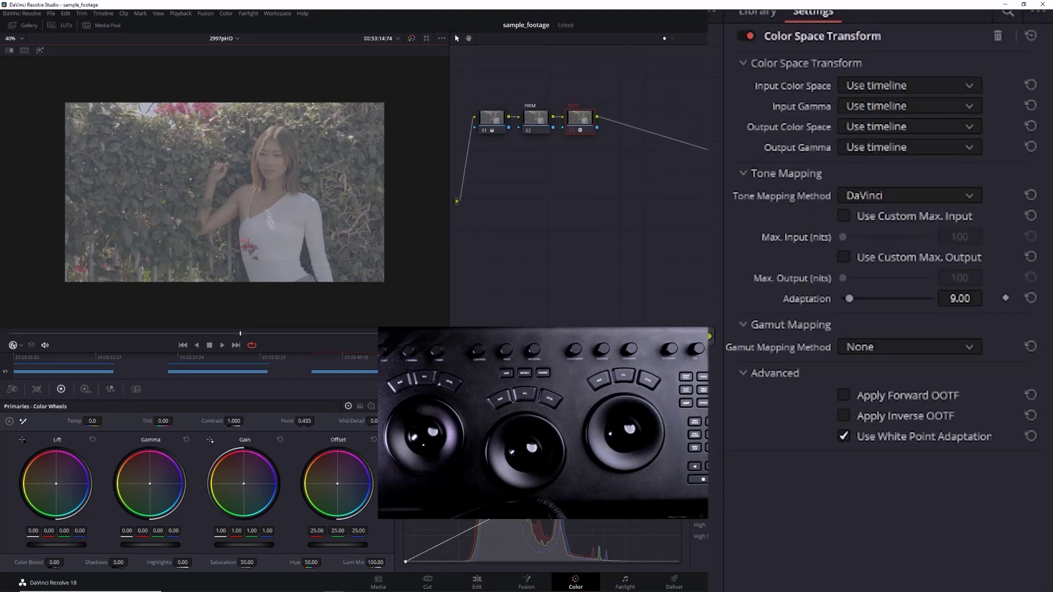
click(884, 86)
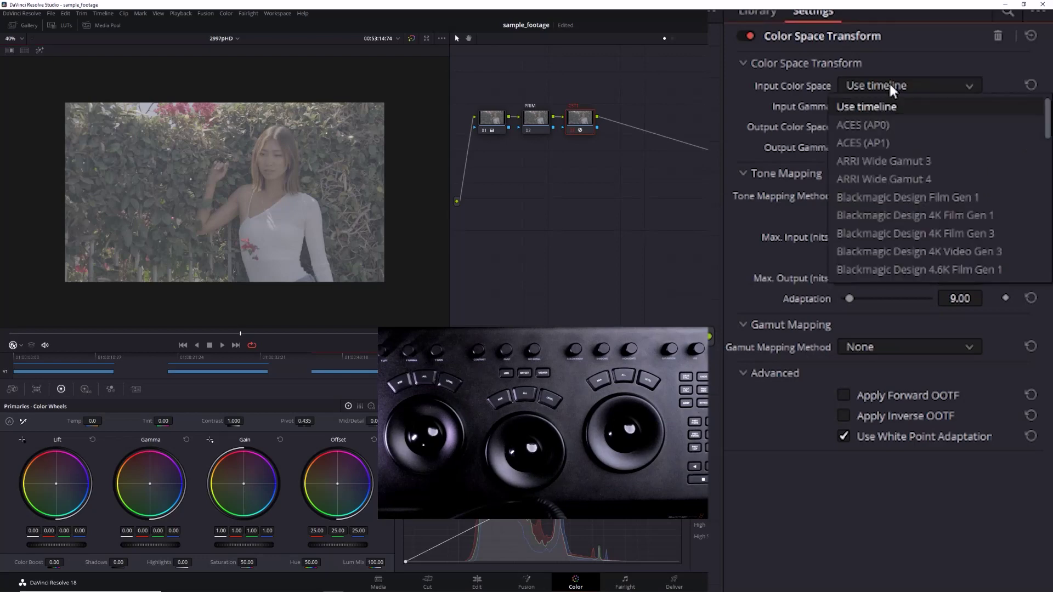
scroll(920, 180, down, 6)
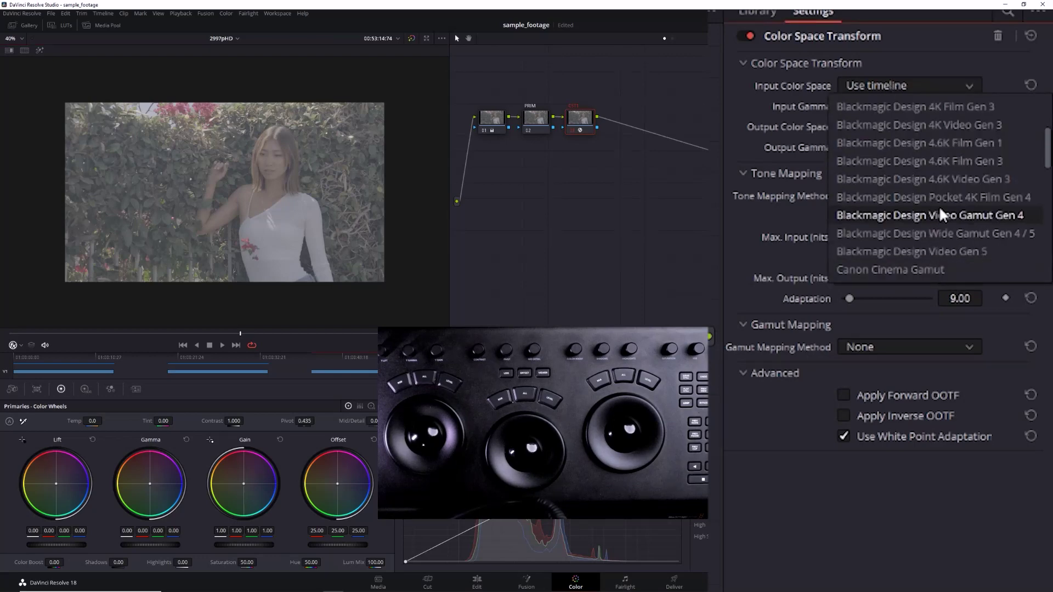
scroll(941, 217, down, 5)
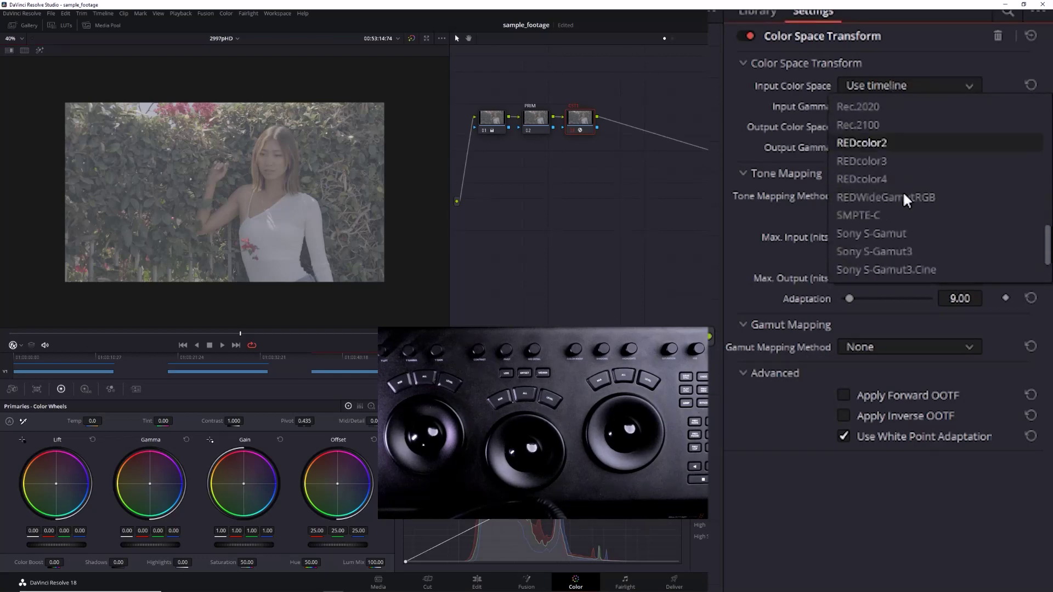
scroll(920, 213, down, 3)
click(878, 252)
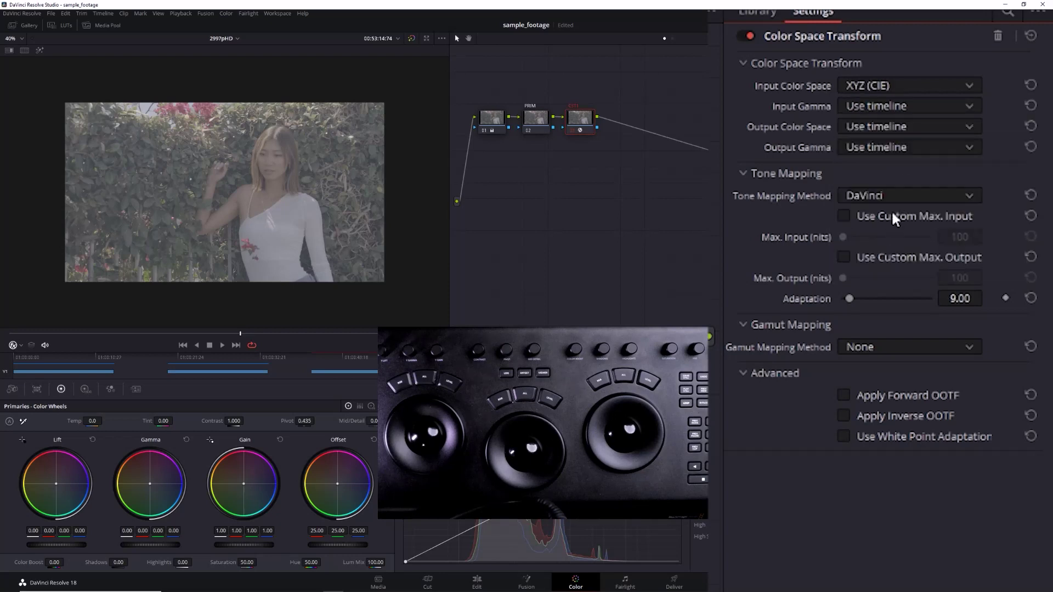
Set the transform's input color space to Sony S-Gamut3 and its input gamma to Sony S-Log3.
click(905, 86)
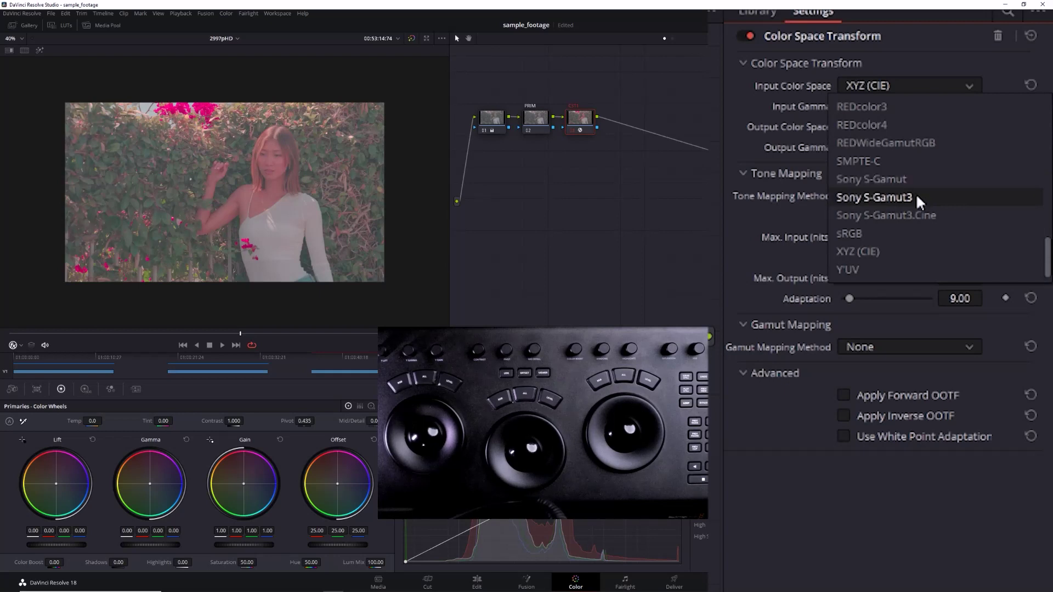
click(878, 198)
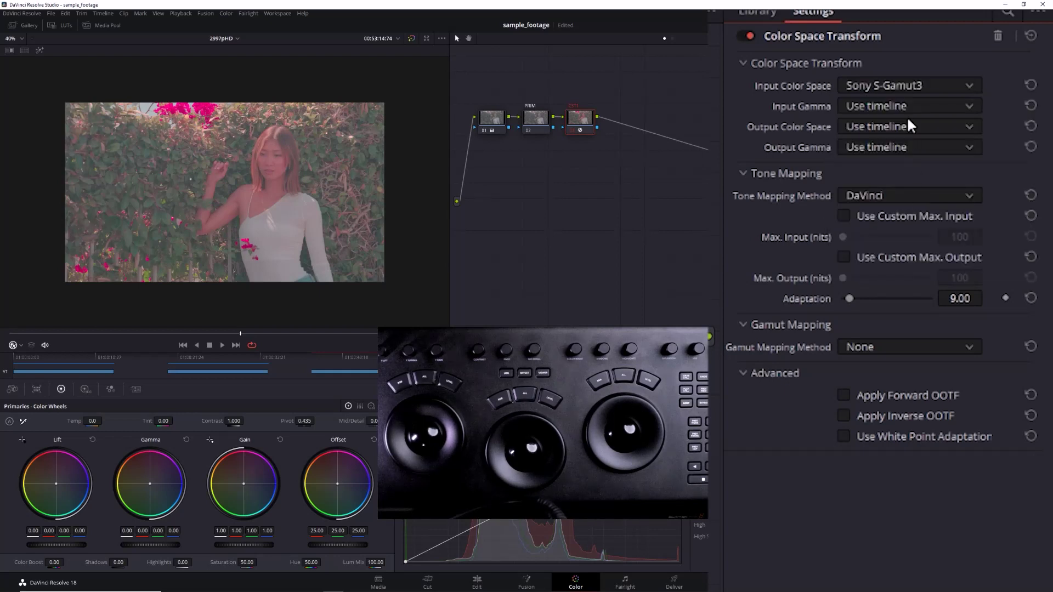
click(900, 106)
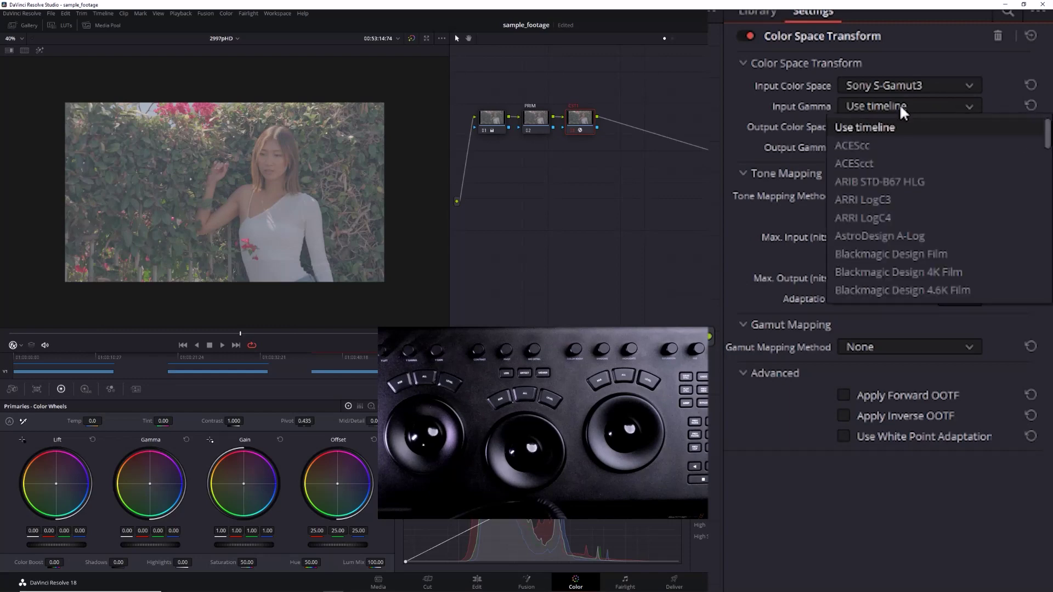
scroll(907, 212, down, 10)
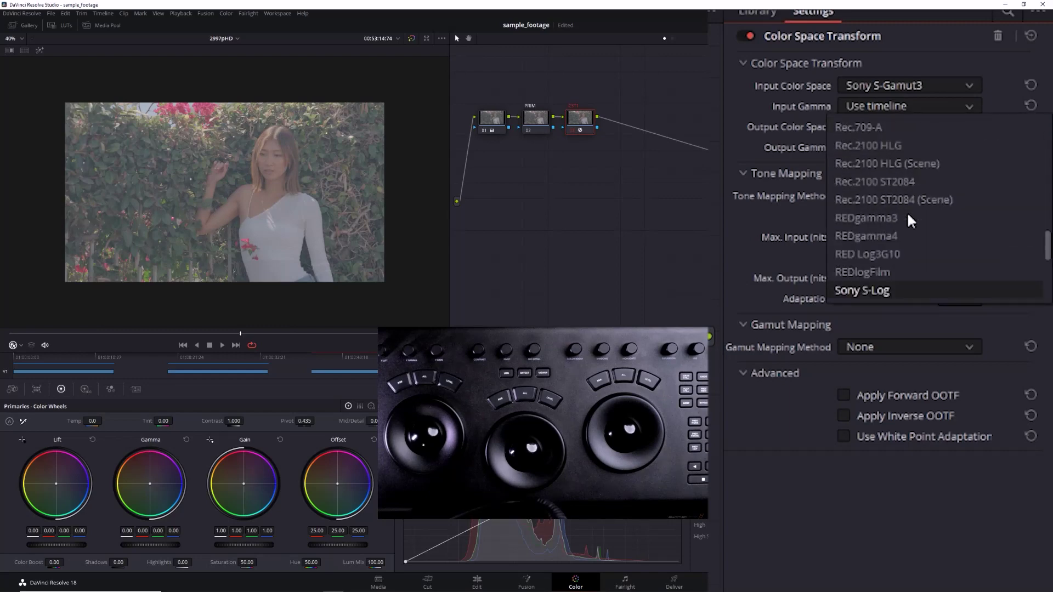
scroll(894, 281, down, 3)
click(904, 269)
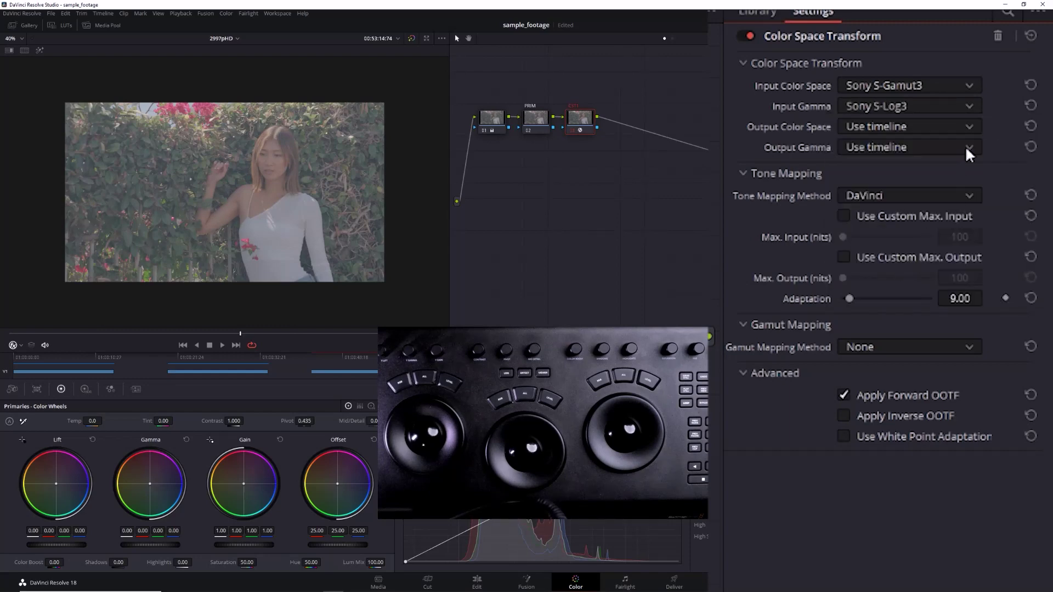
Set the Color Space Transform's output color space to Rec.709.
click(873, 124)
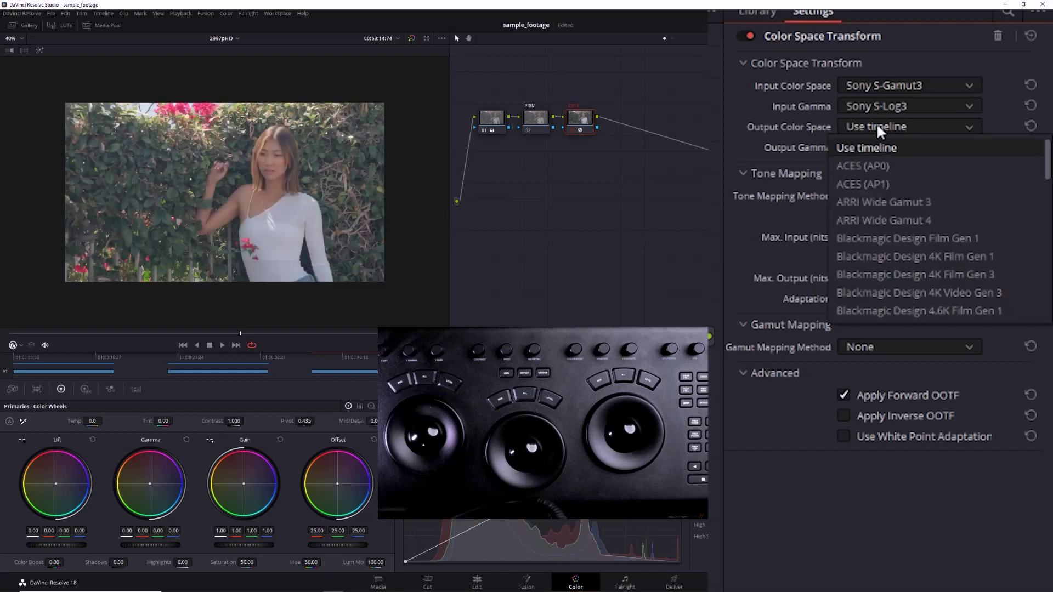
click(877, 123)
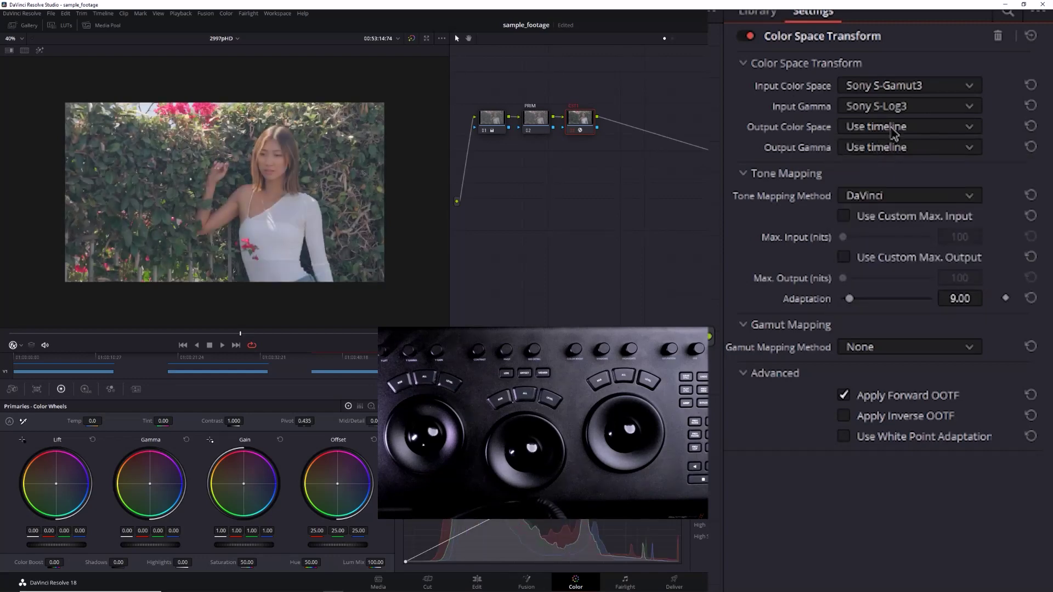
click(890, 124)
click(890, 125)
click(890, 126)
scroll(894, 209, down, 5)
scroll(896, 215, down, 5)
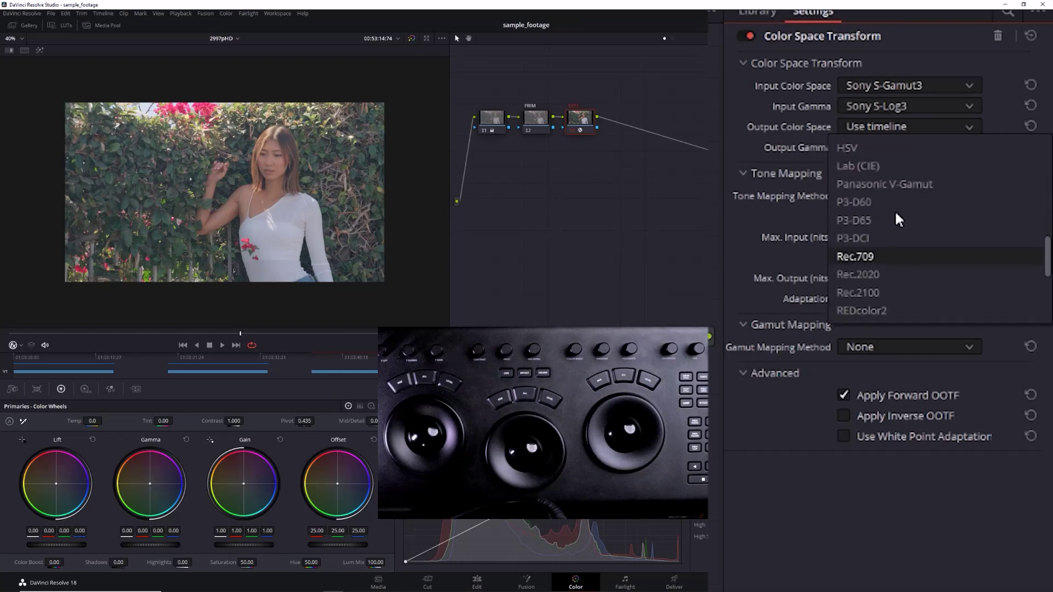
click(884, 263)
Set the Color Space Transform's output gamma to Gamma 2.4 and close the effect settings.
click(887, 147)
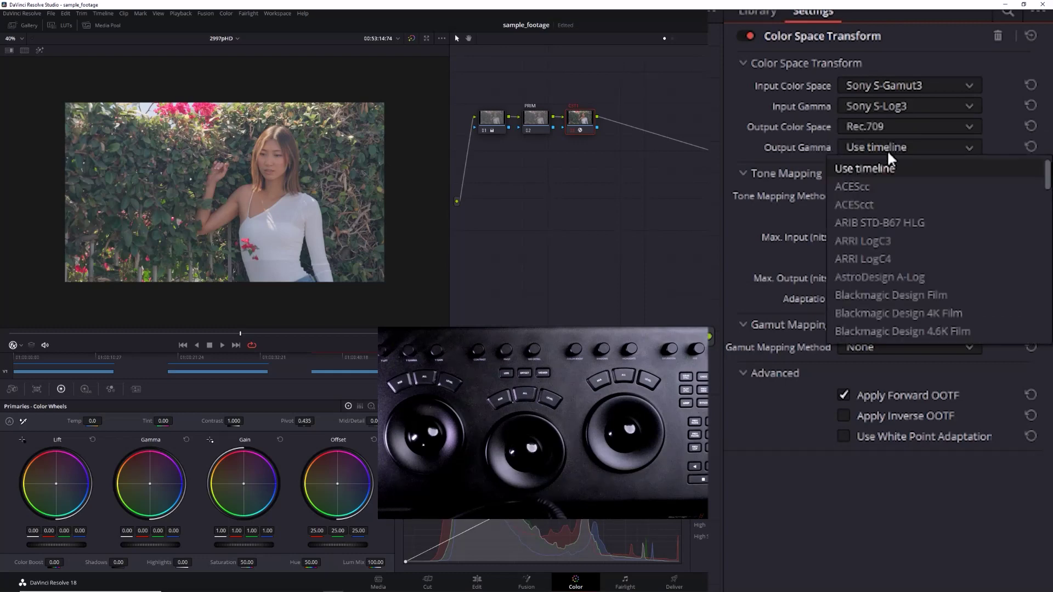
scroll(897, 200, down, 1)
scroll(898, 200, down, 5)
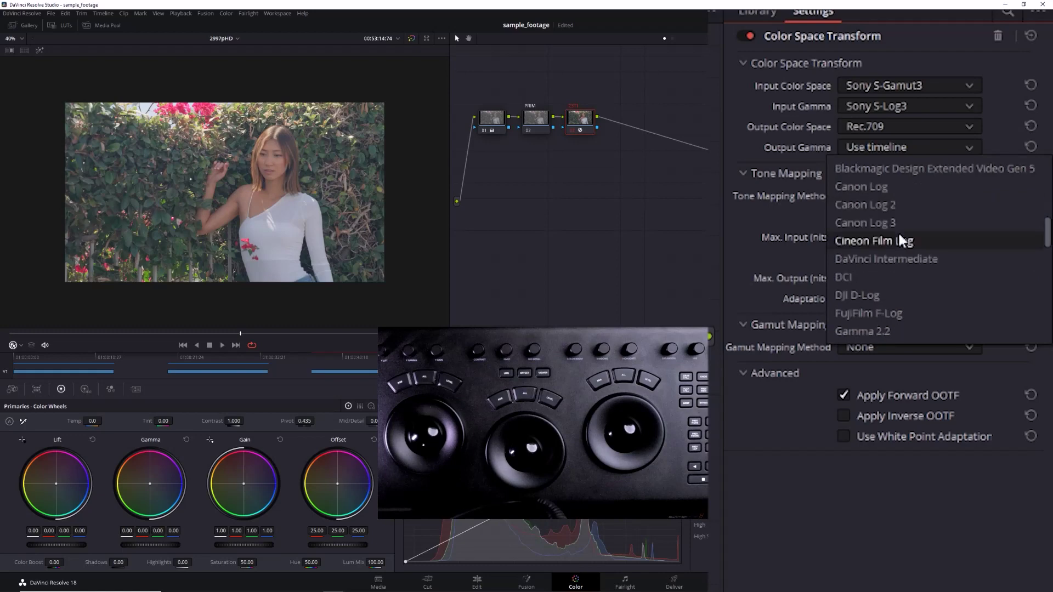
scroll(888, 206, down, 3)
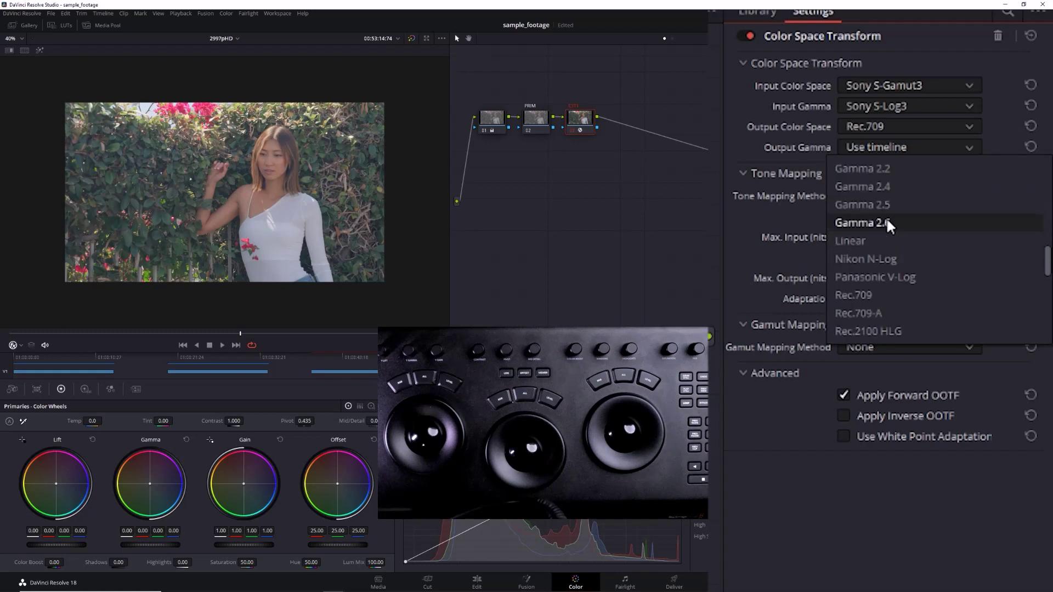
click(892, 186)
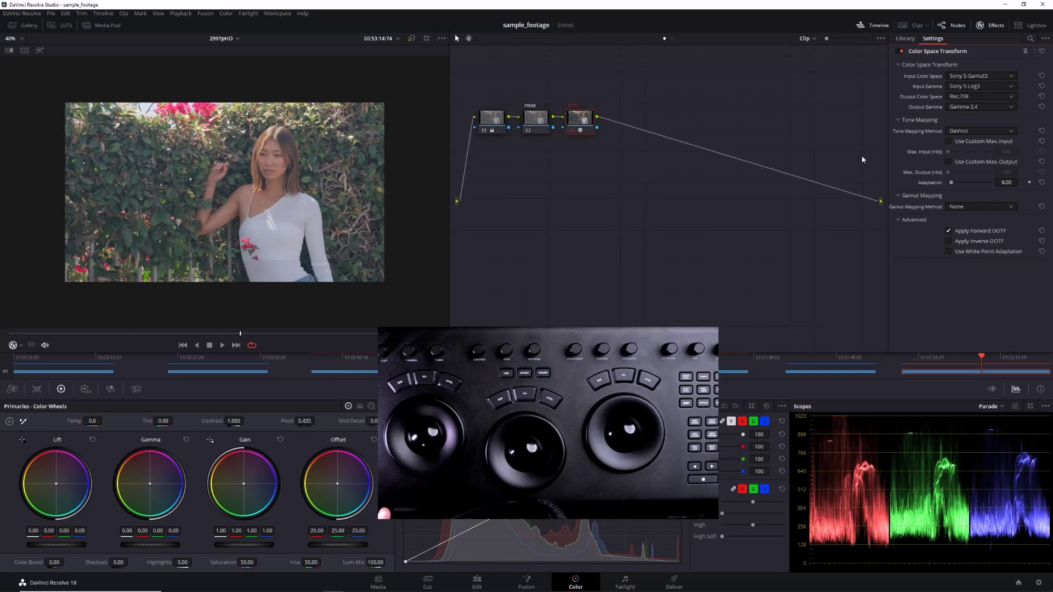
click(995, 26)
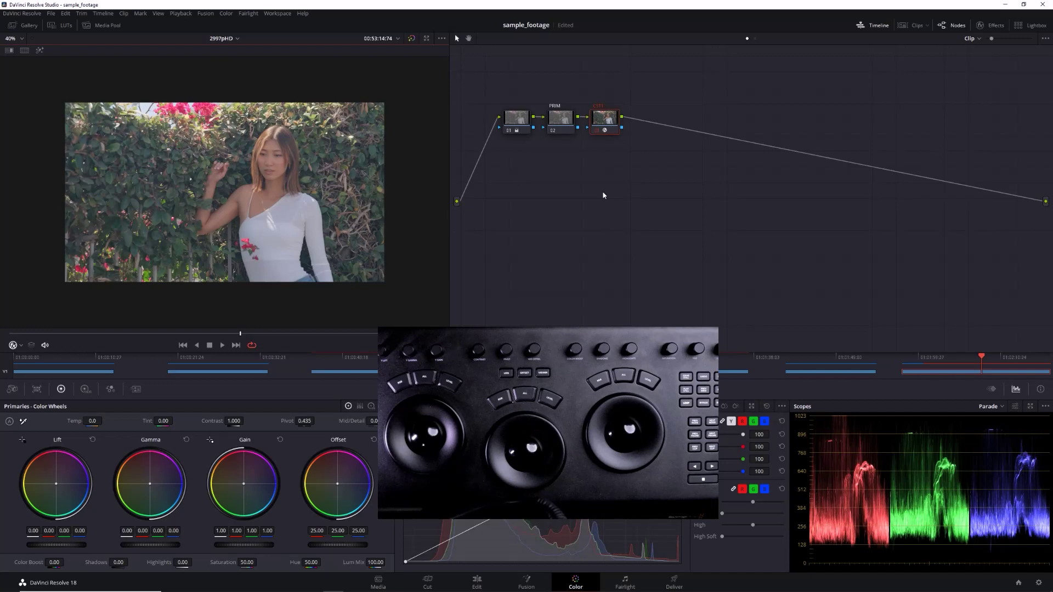
Select the PRIM node for primary color wheel adjustments.
click(559, 120)
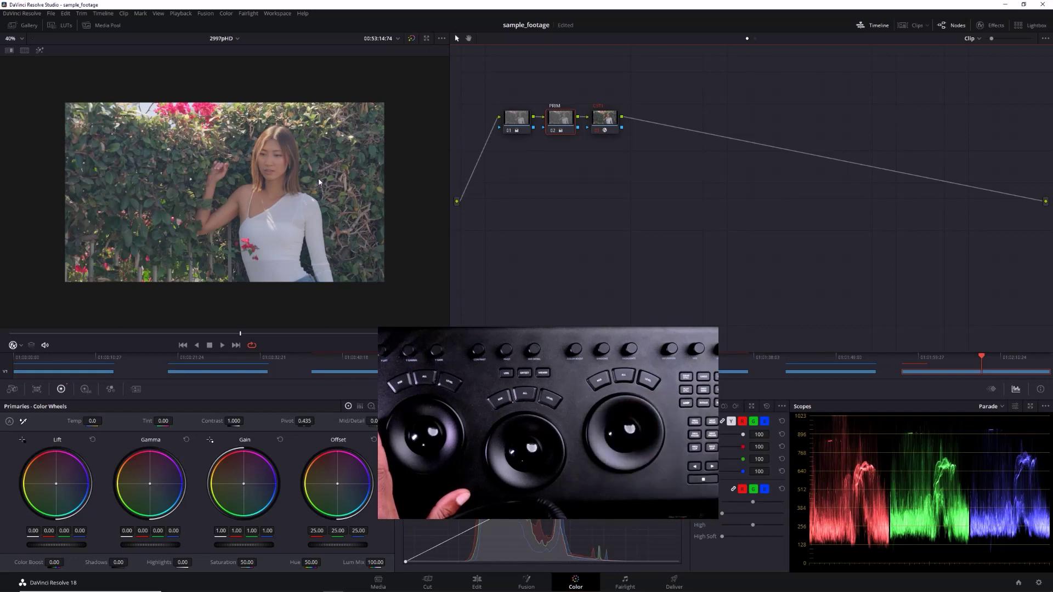
click(316, 446)
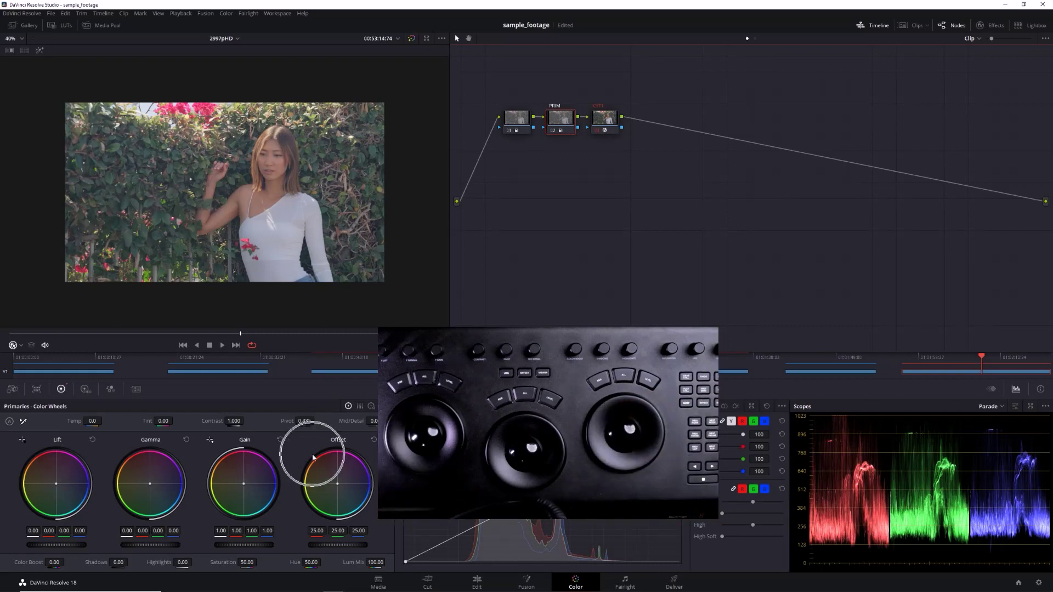
click(267, 458)
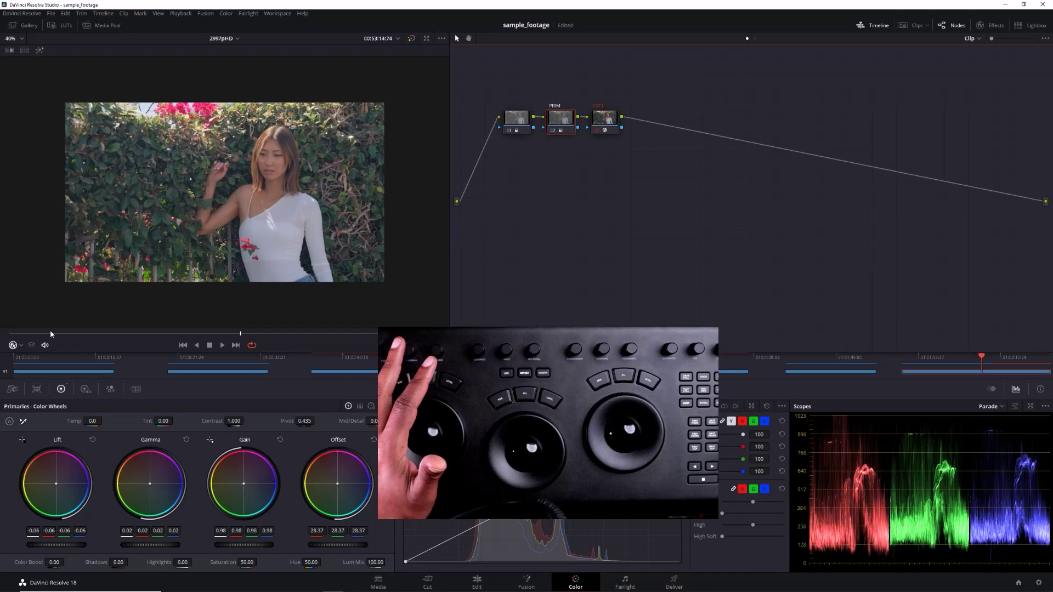
Try shifting the Offset color balance toward red on the PRIM node, and reset the wheel.
drag(331, 482, 328, 476)
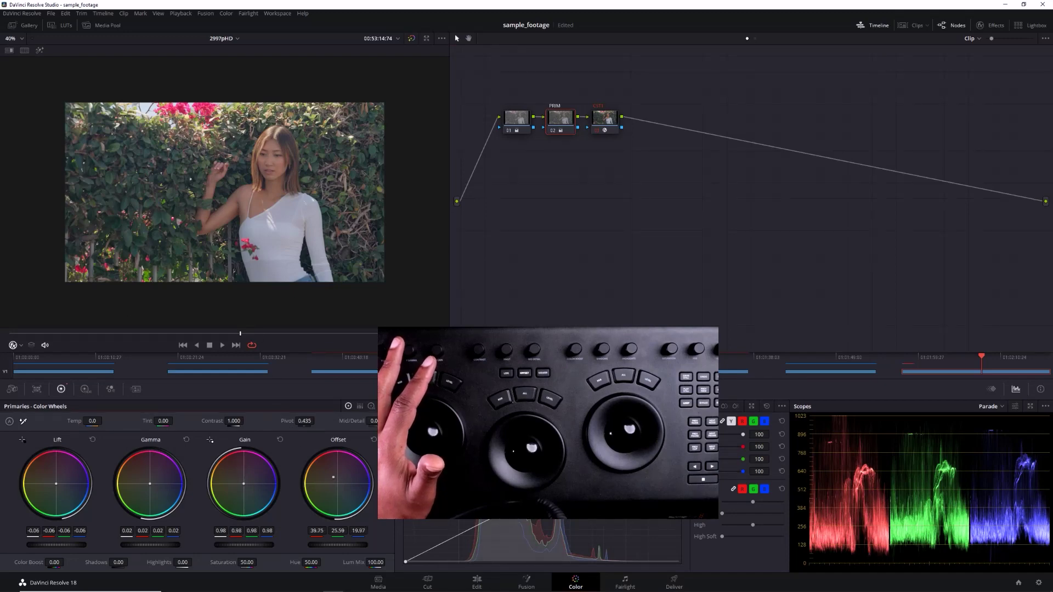
double_click(334, 481)
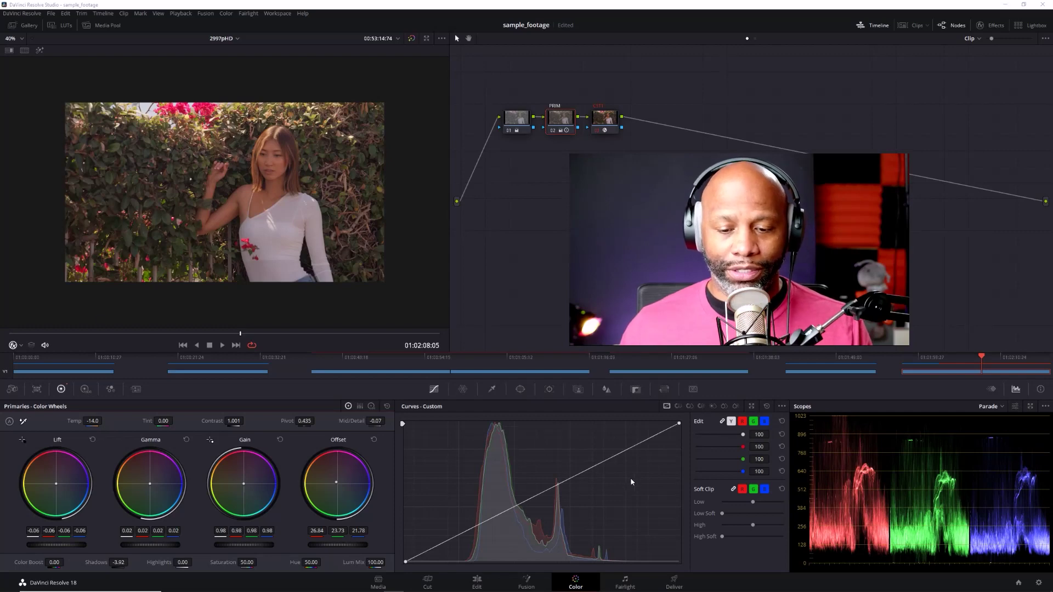
Try a contrast S-curve on the PRIM node with raised highlights and lowered shadows, and remove both curve points.
click(596, 462)
drag(598, 463, 598, 458)
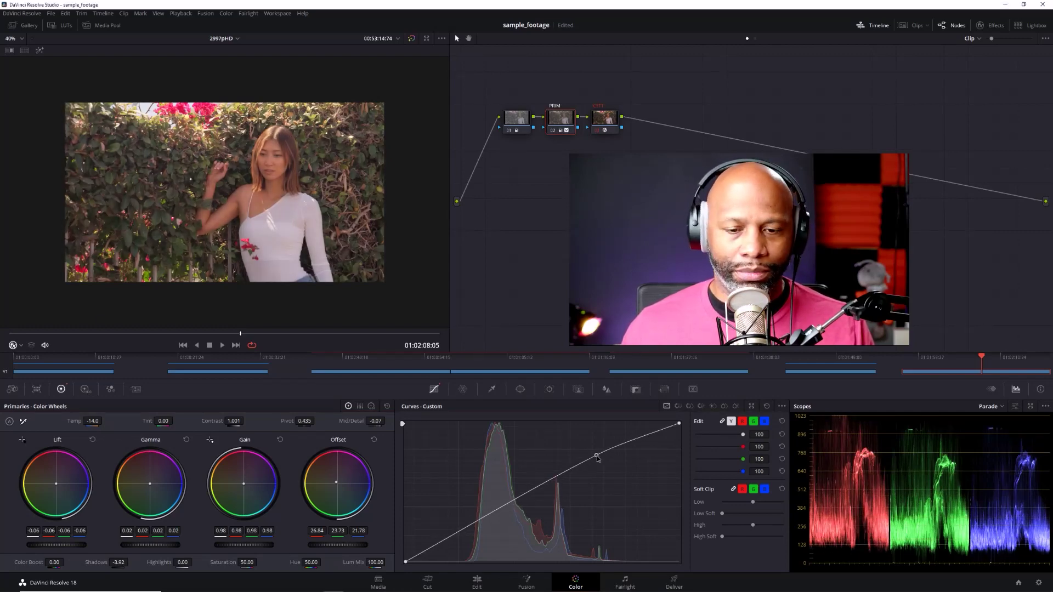
click(508, 506)
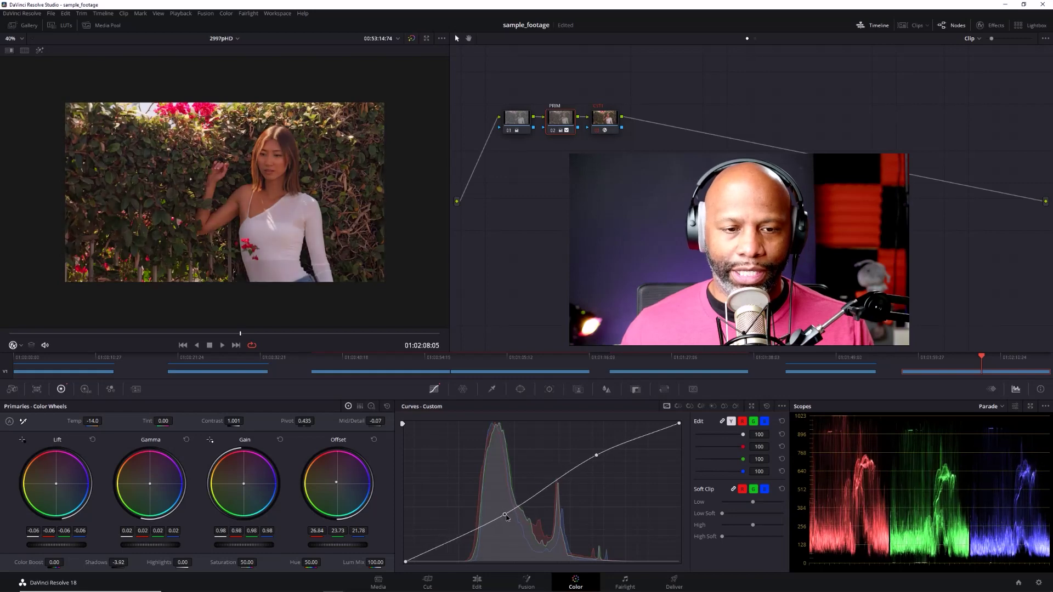
drag(508, 505, 507, 511)
right_click(508, 509)
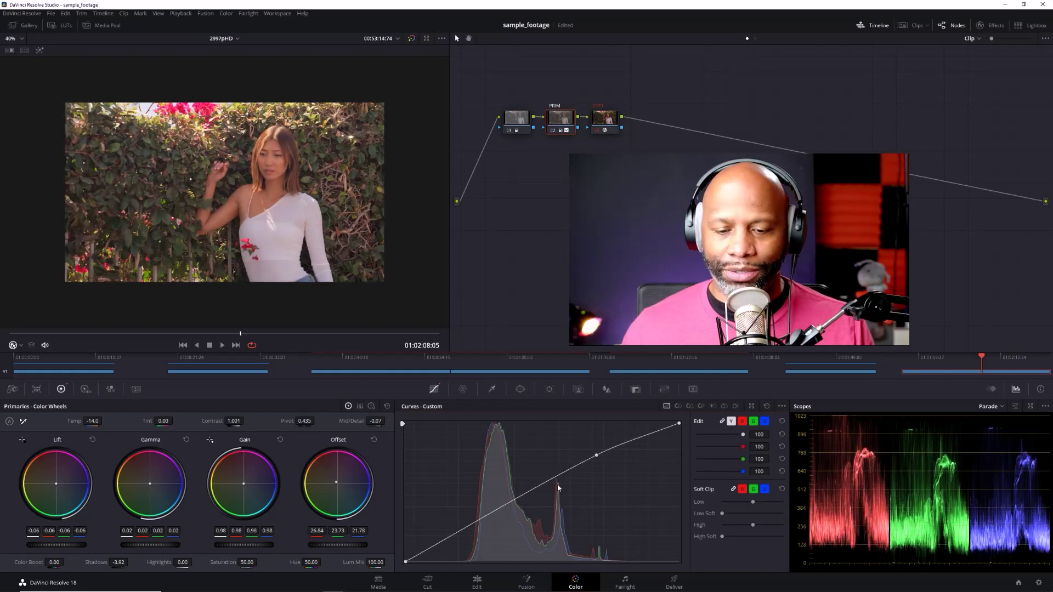
right_click(598, 457)
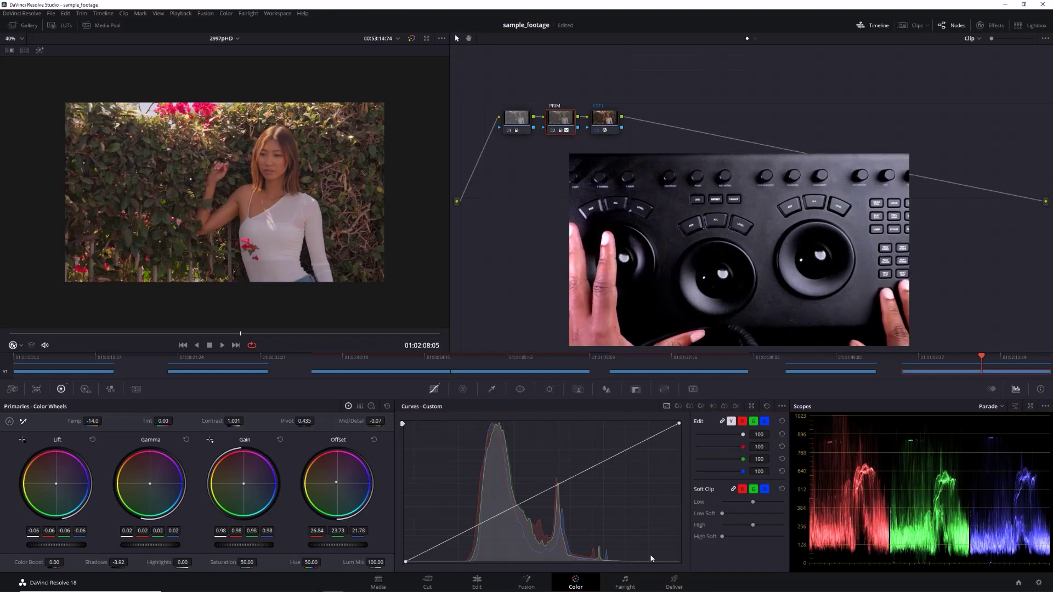
Play the graded clip backward at up to double speed and forward again to review the grade.
key(j)
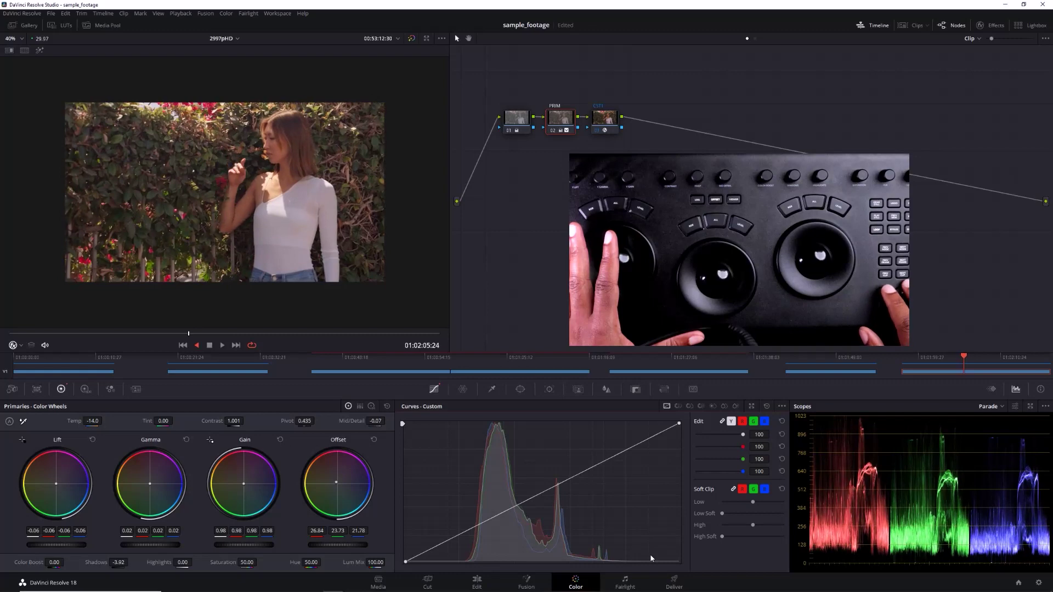
key(j)
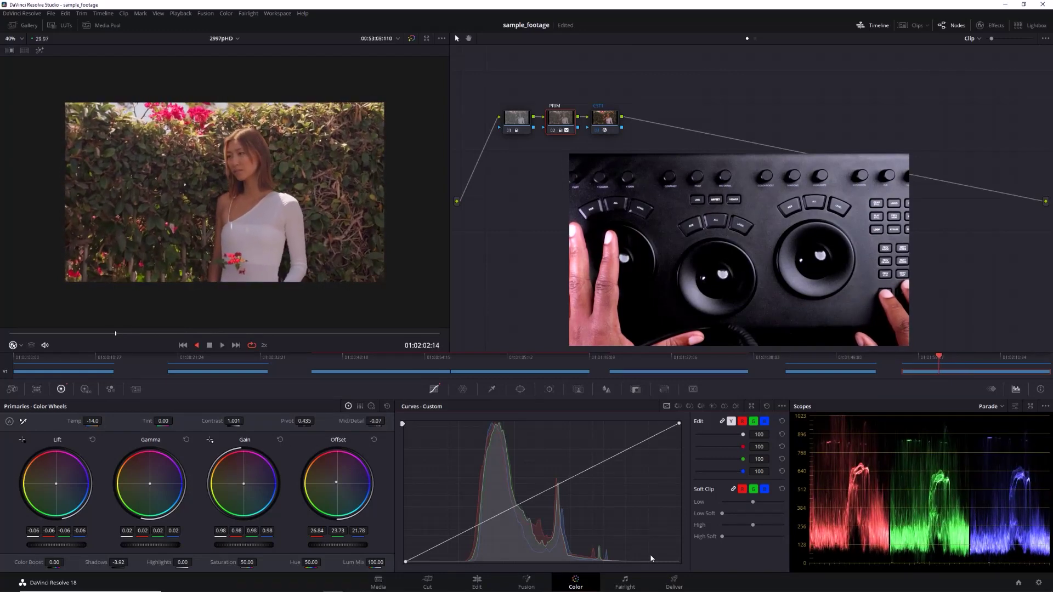
key(k)
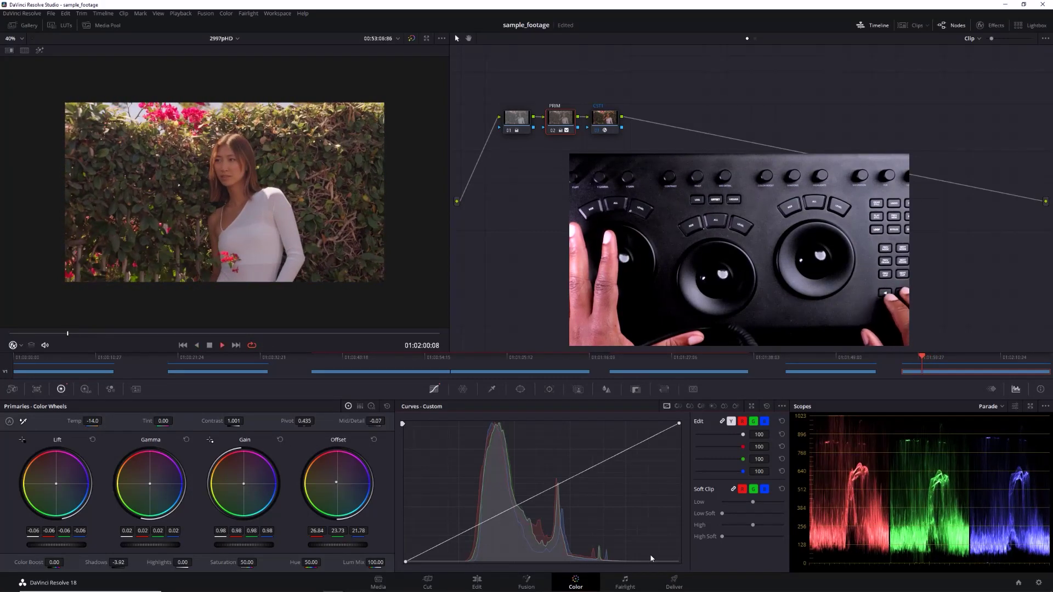
key(l)
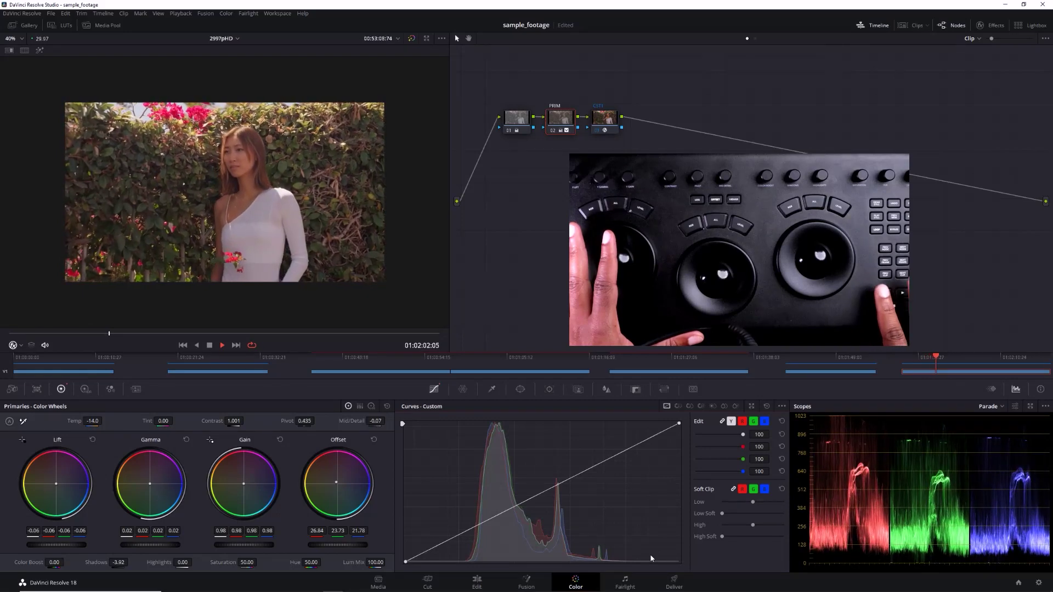
Step the paused clip back two frames, shuttle it in reverse at double speed and forward, and stop at 01:02:06:11.
key(k)
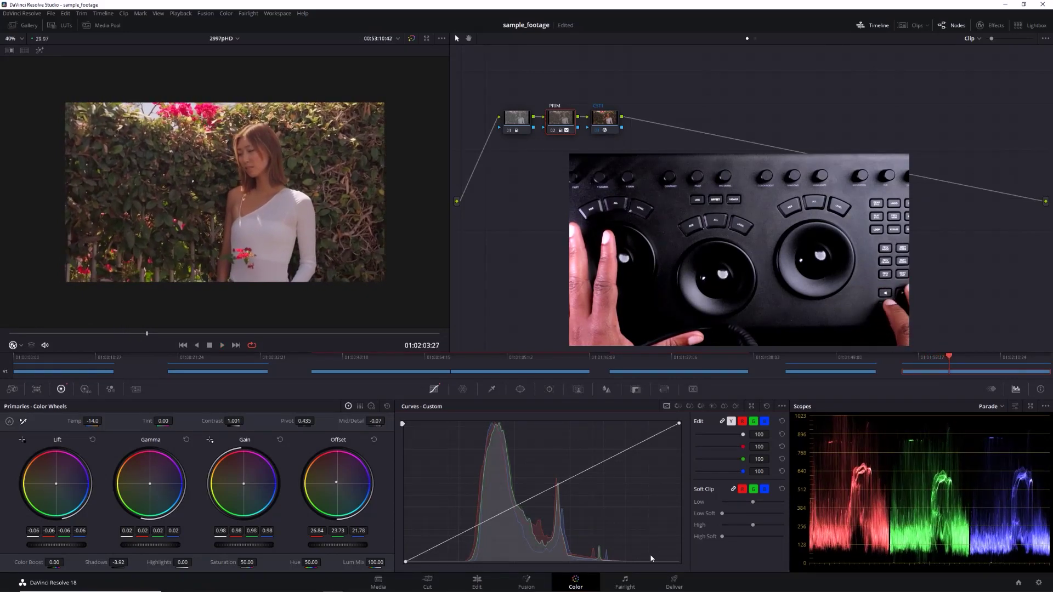
key(Left)
key(Left)
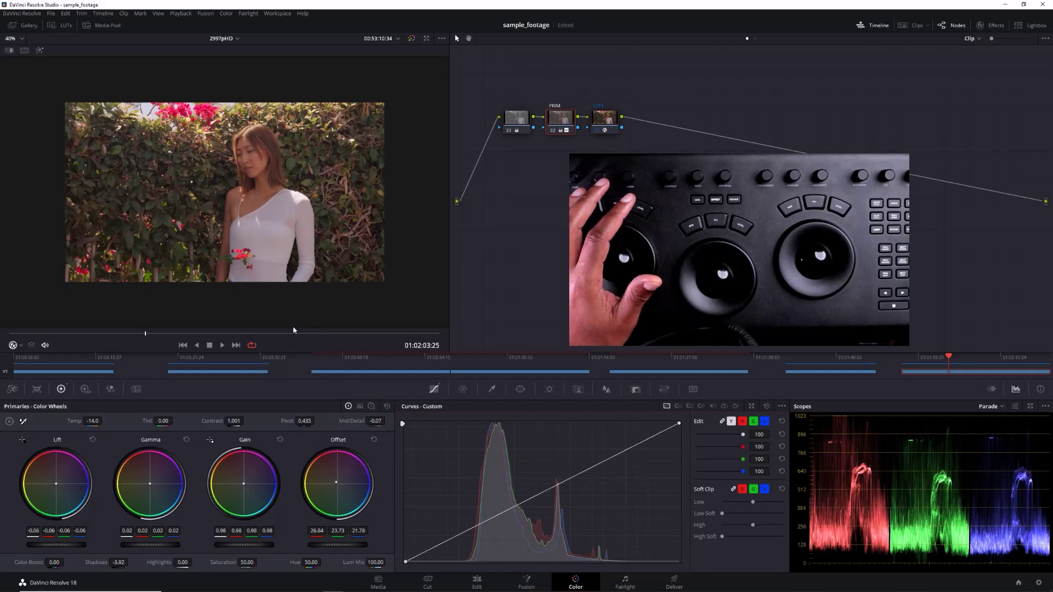
key(space)
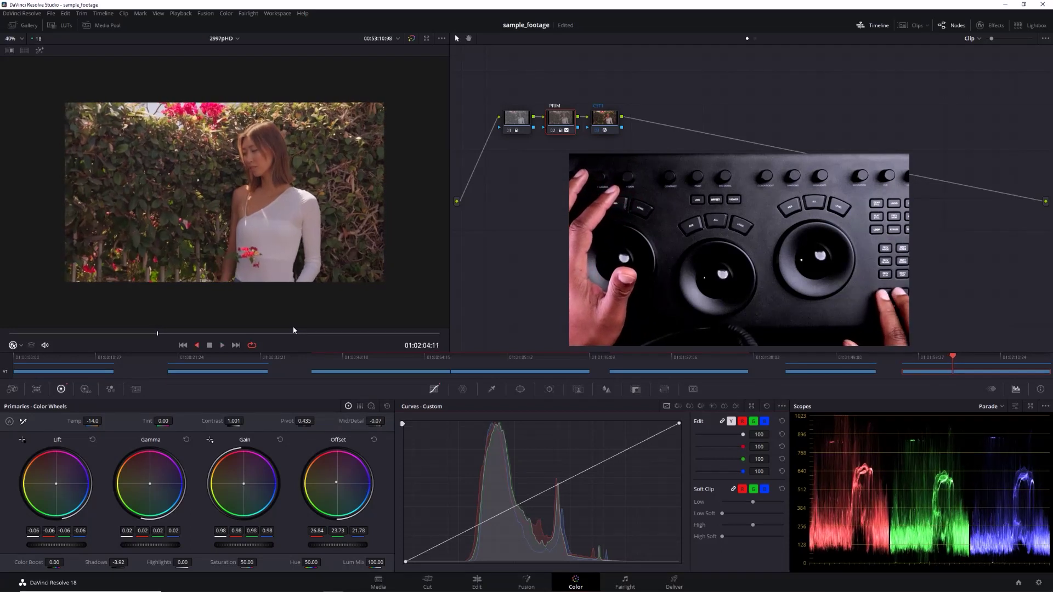
key(j)
key(j)
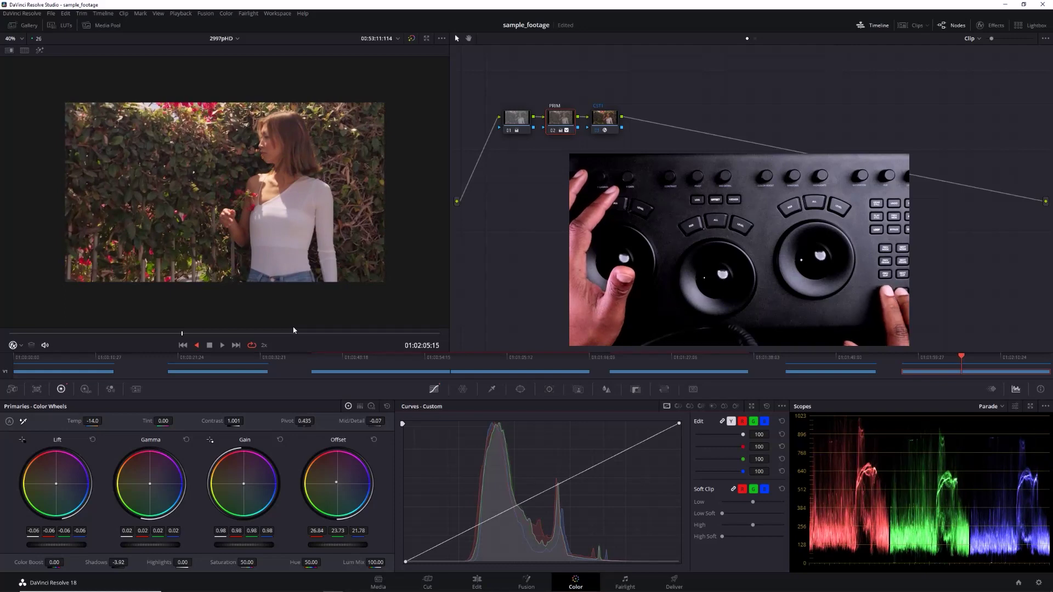
key(l)
key(k)
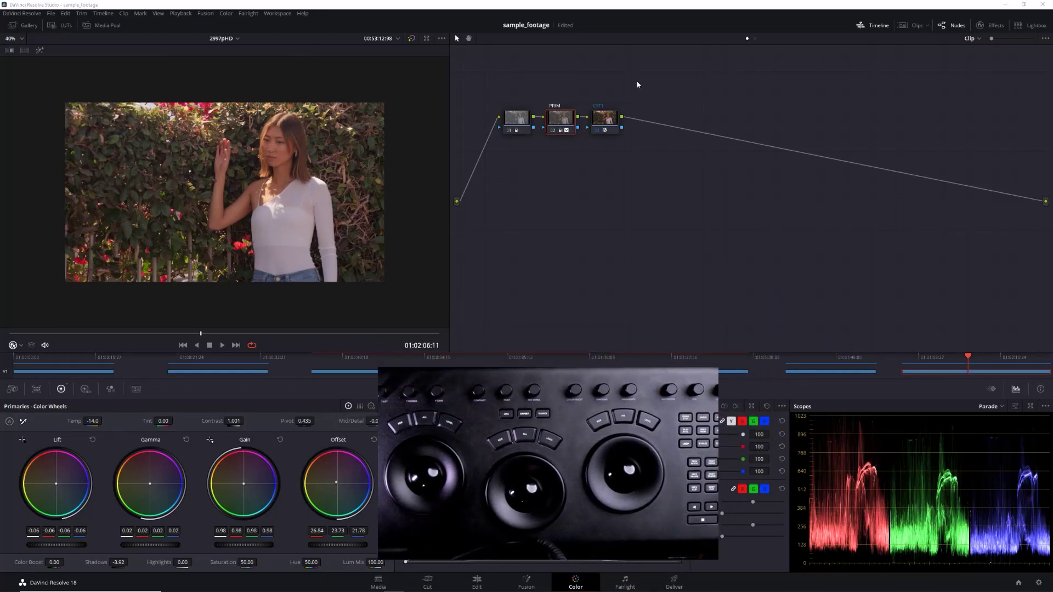
Add a serial node labelled SKIN after the CST node and sample the woman's skin tone with the HSL qualifier.
click(598, 120)
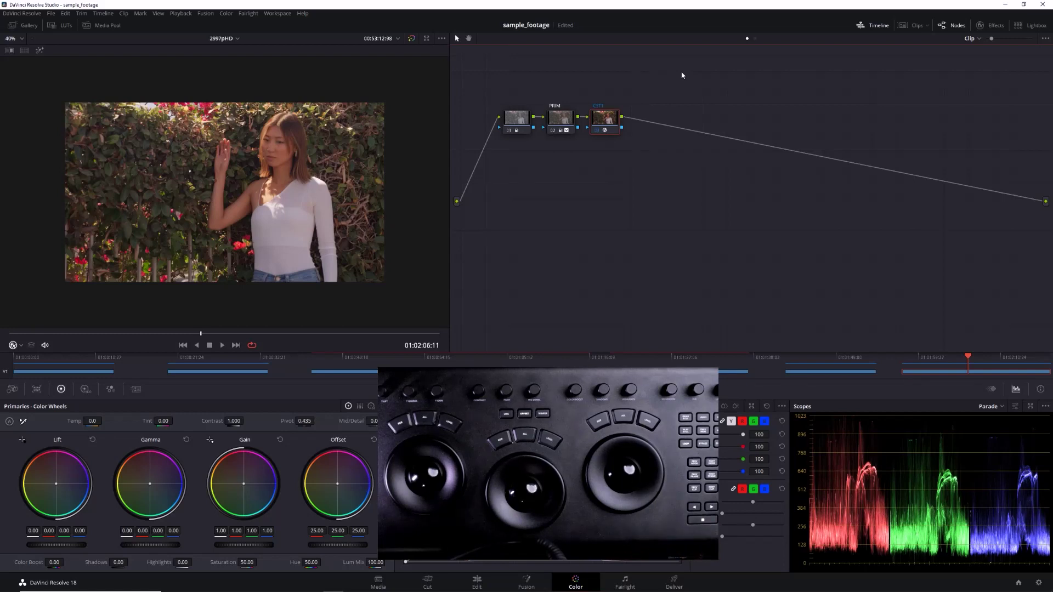
key(alt+s)
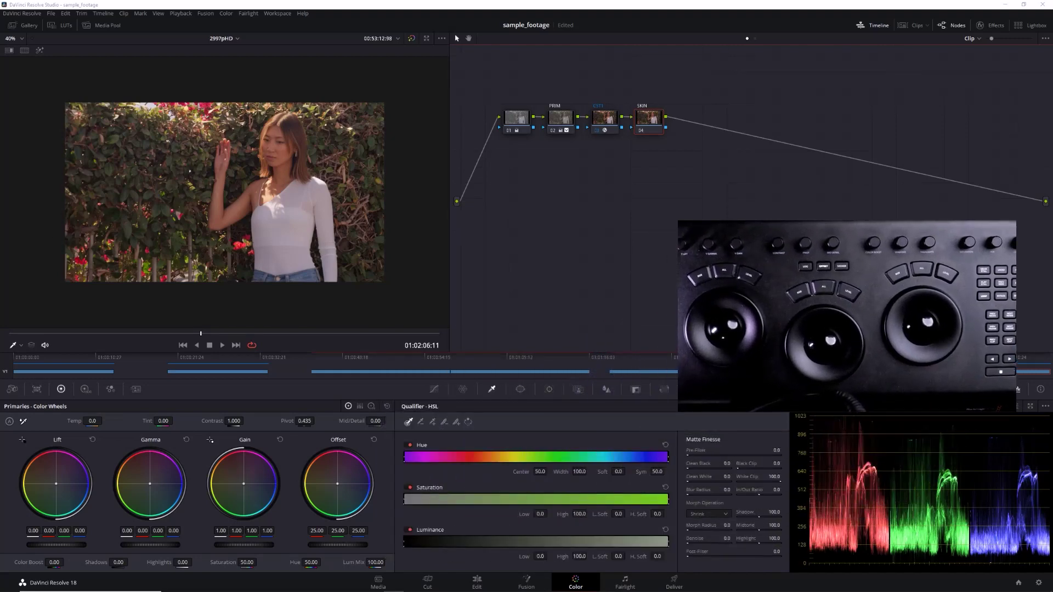
click(296, 220)
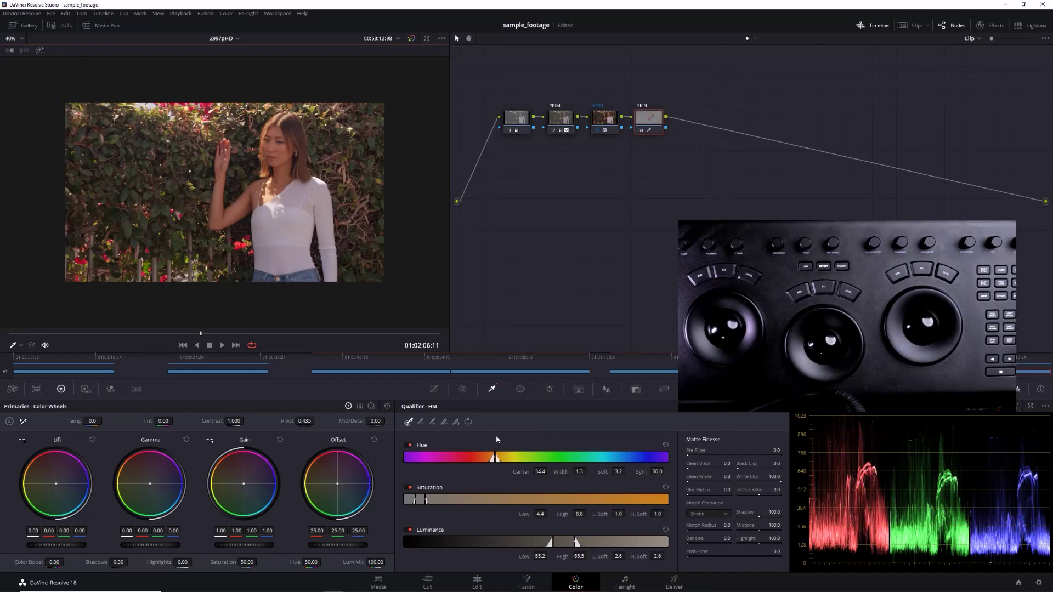
Refine the SKIN qualifier in highlight view: hue center 34.1, saturation high 6.9 and luminance low 54.4, and return to the normal view.
key(shift+h)
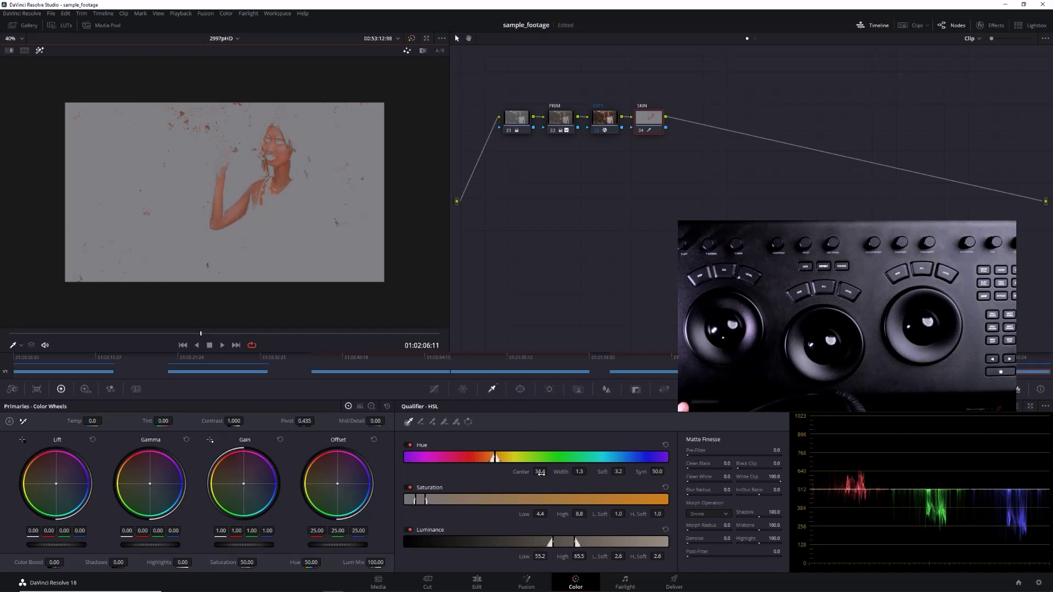
drag(541, 473, 550, 472)
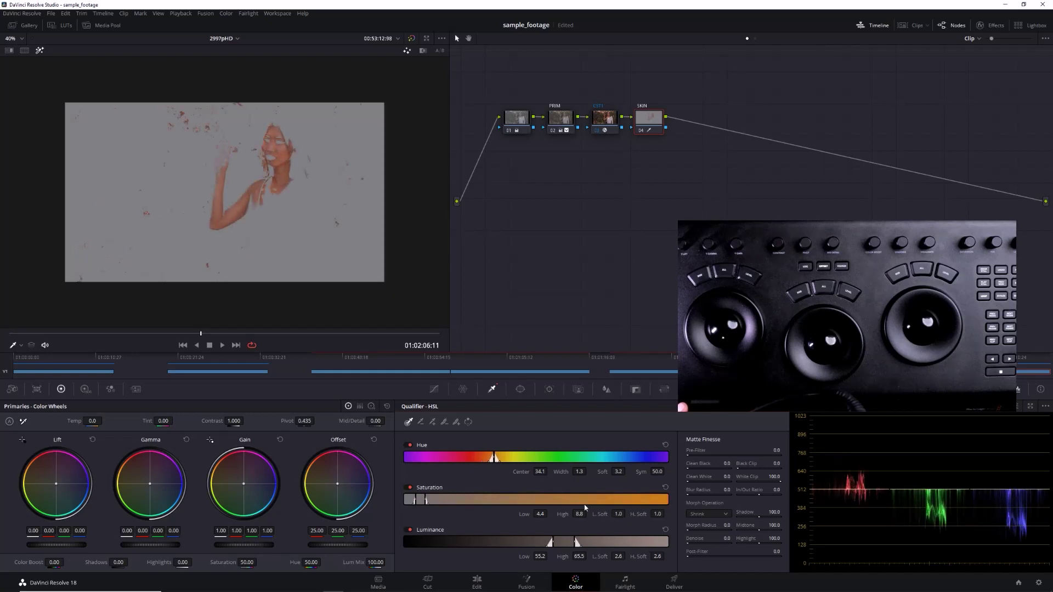
drag(589, 514, 589, 514)
drag(545, 556, 550, 556)
key(shift+h)
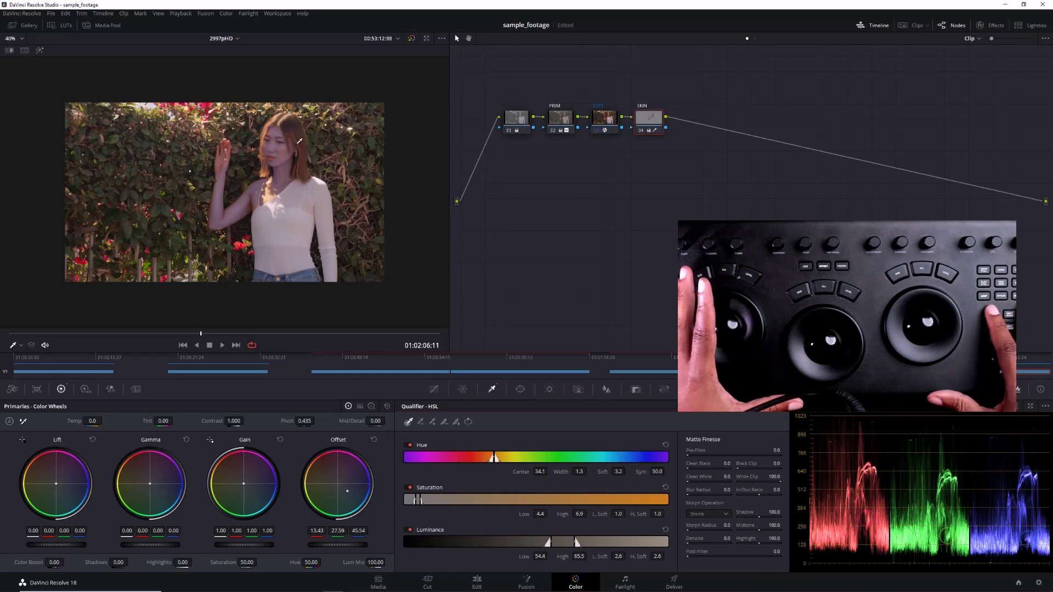
Move the node selection from SKIN back through the CST node to the PRIM node.
key(alt+shift+semicolon)
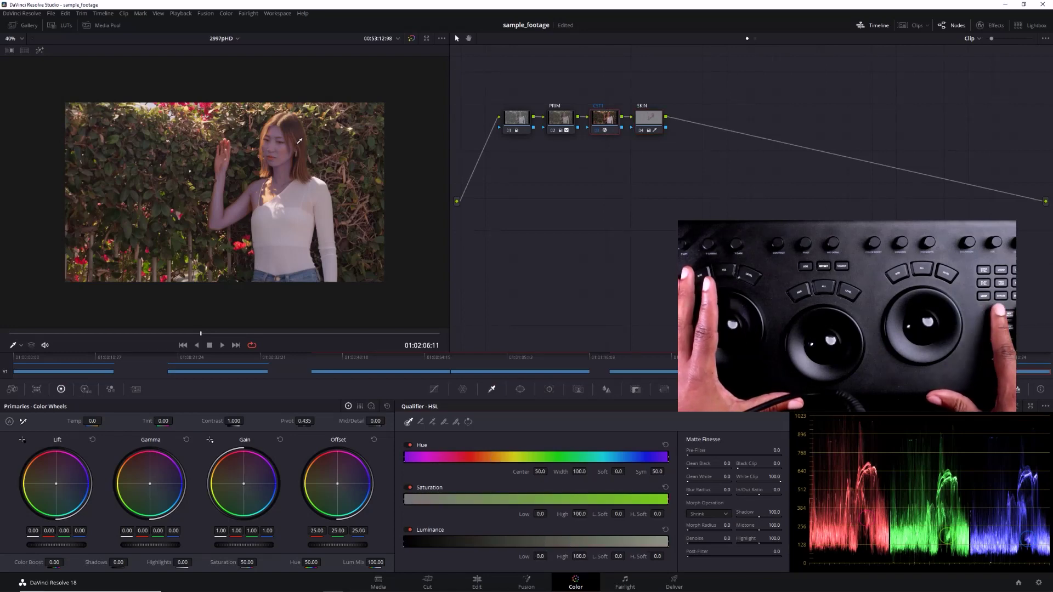
key(alt+shift+semicolon)
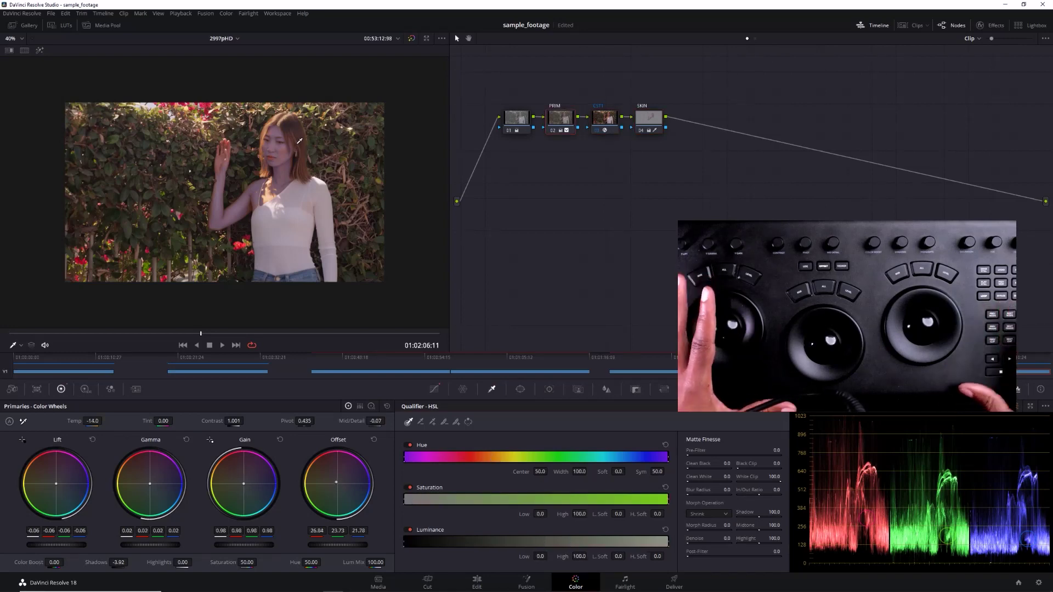